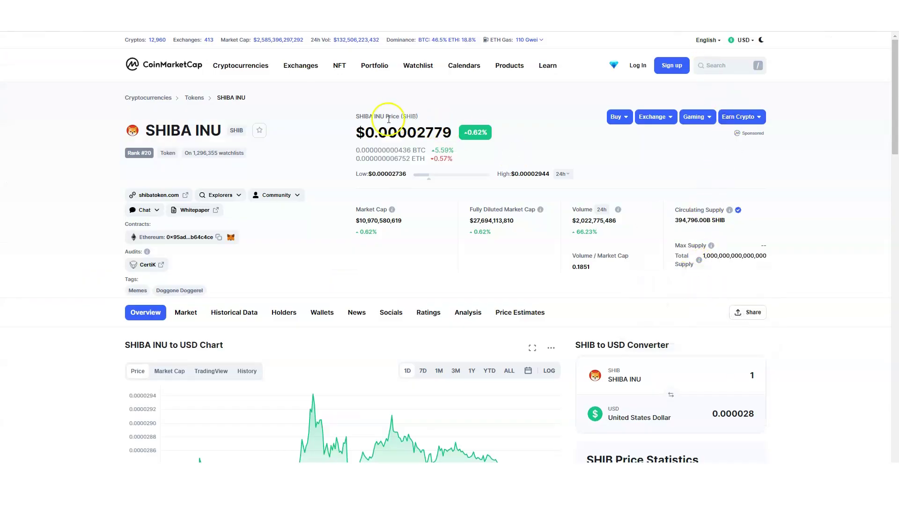
Select Shiba Inu's $0.00002779 price on the CoinMarketCap SHIBA INU page
drag(357, 131, 451, 131)
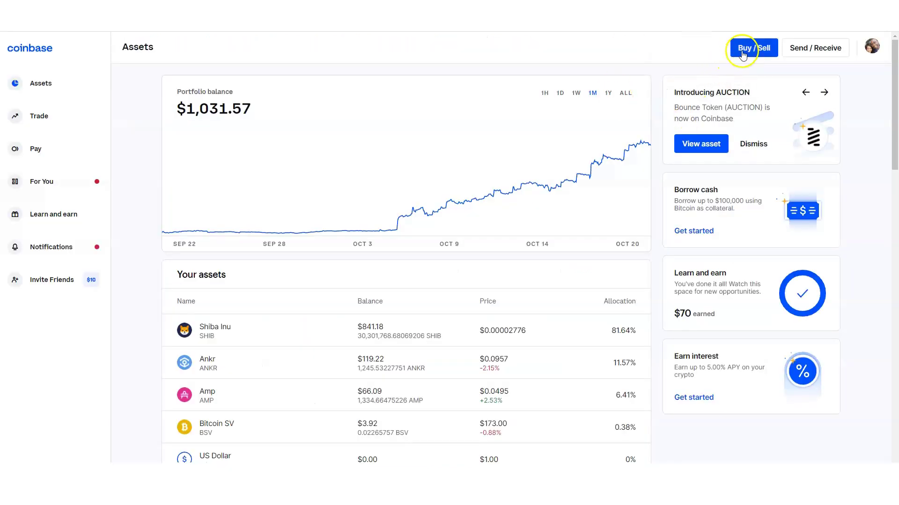
Start a Coinbase buy order and pick SHIBA INU from the asset list
click(743, 55)
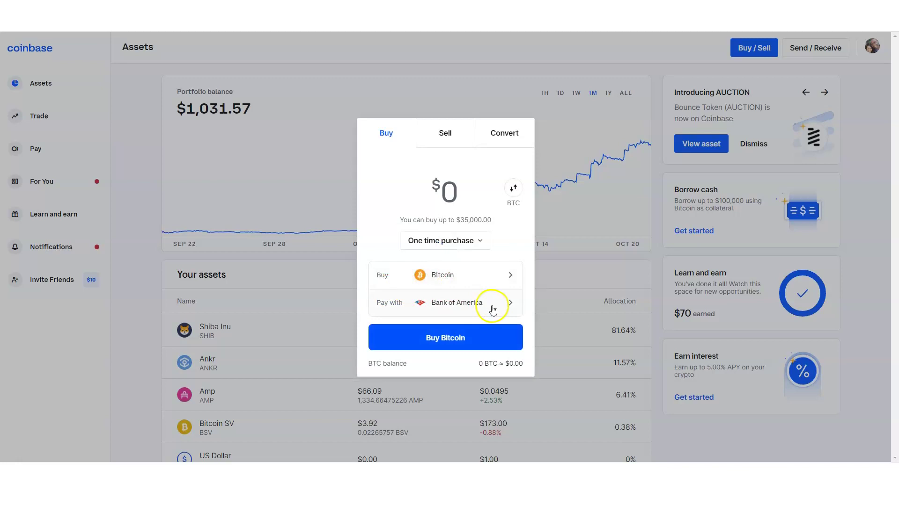
click(492, 275)
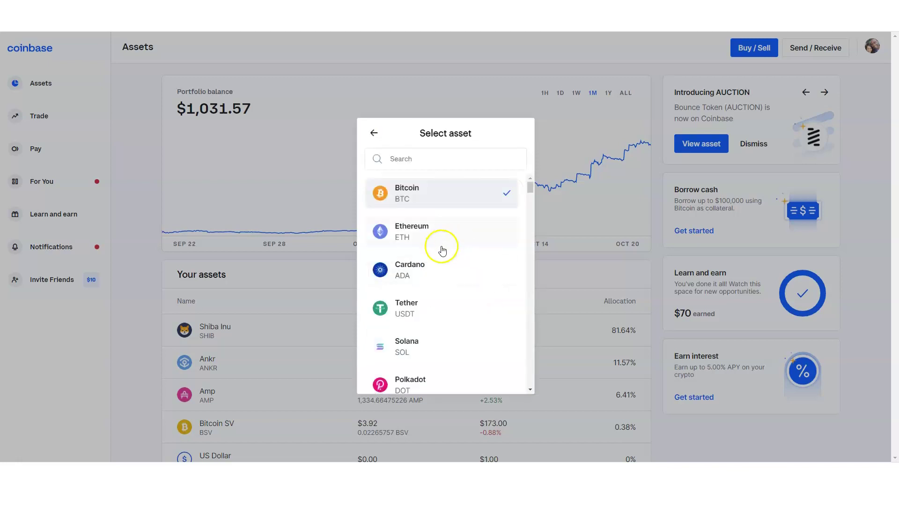
click(434, 158)
text(s)
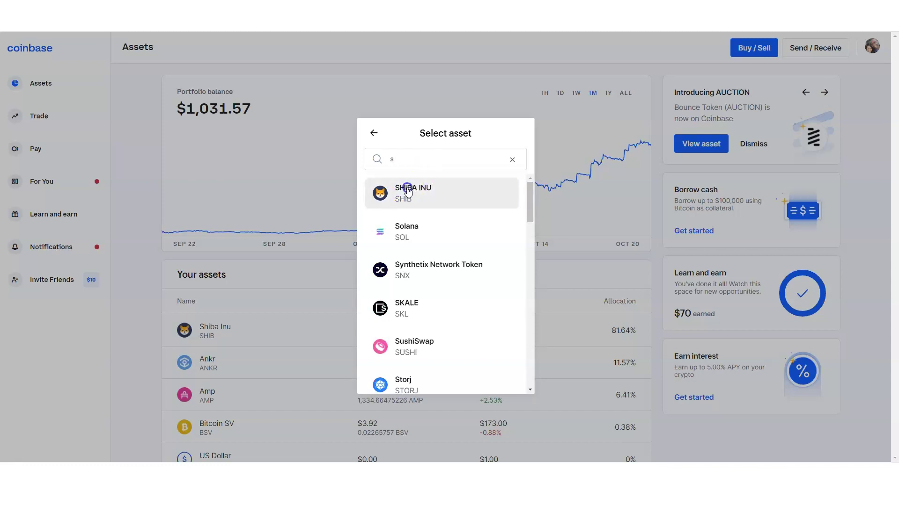
click(409, 191)
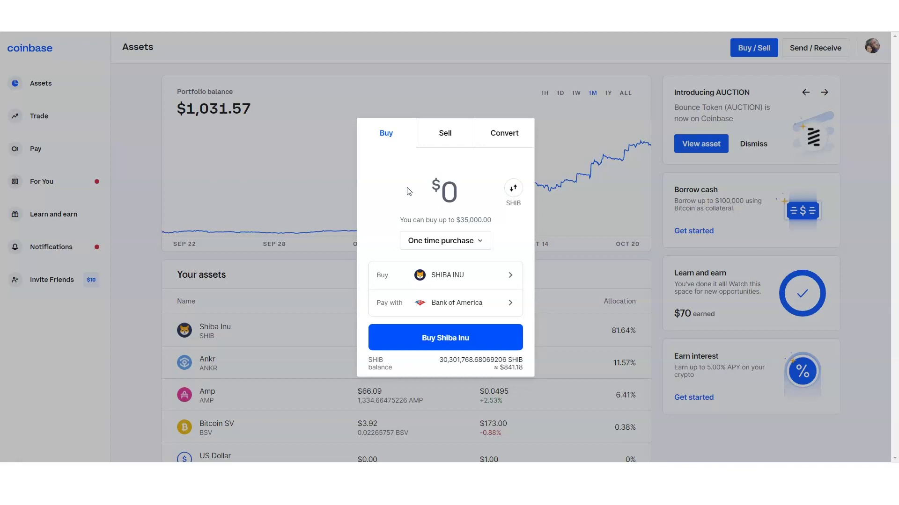
text(25)
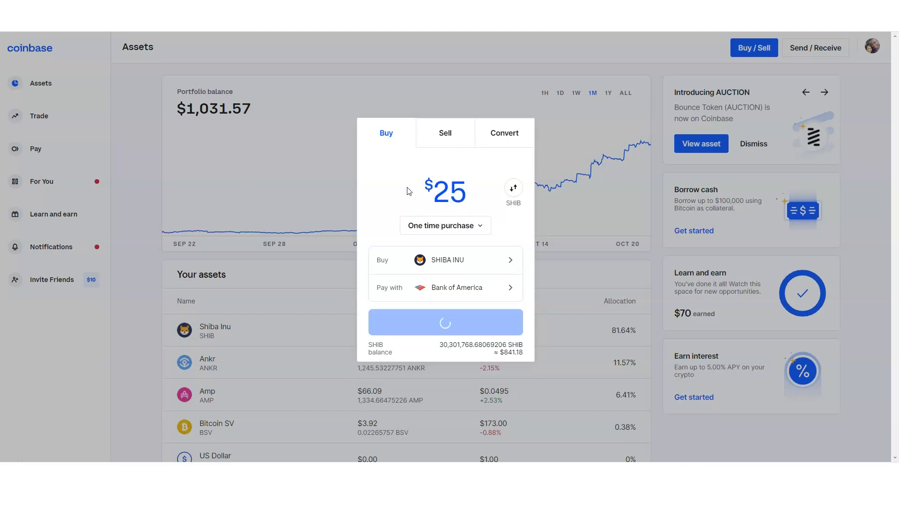
text(.00)
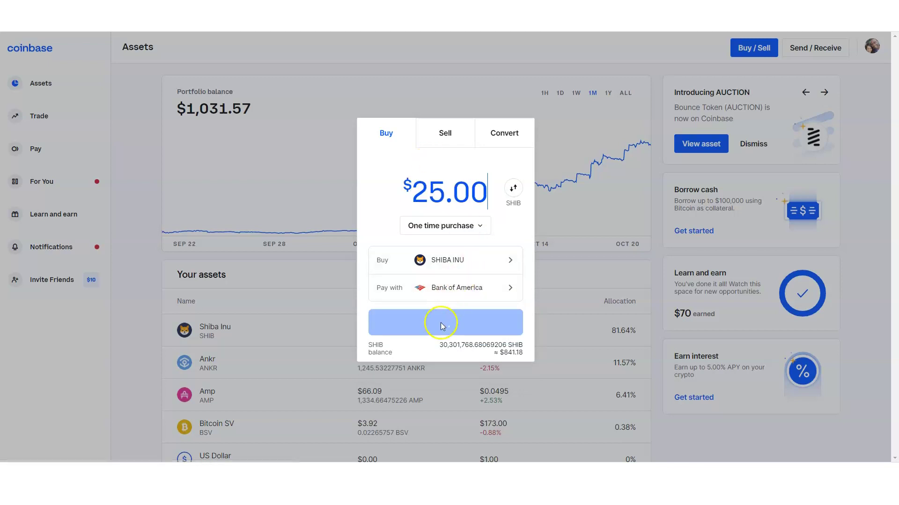
Preview and confirm the $25.00 Shiba Inu order for 841,476.07 SHIB
click(445, 331)
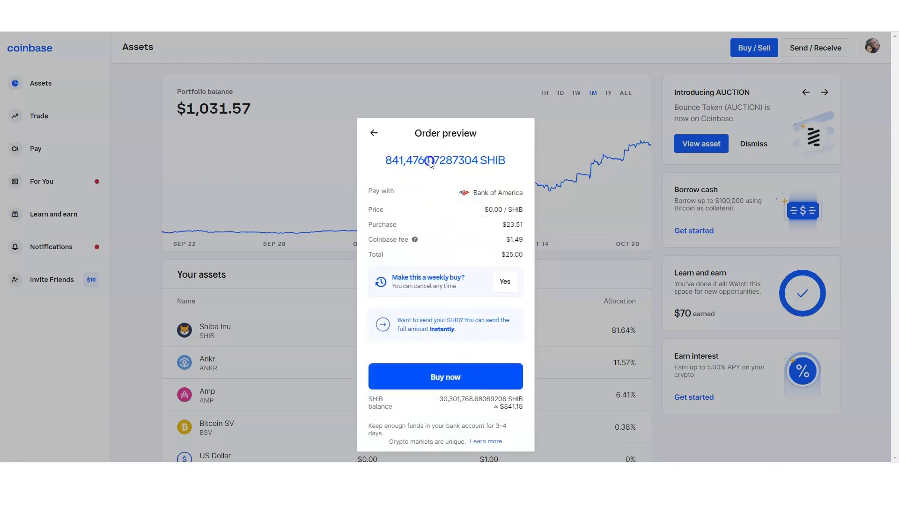
click(443, 379)
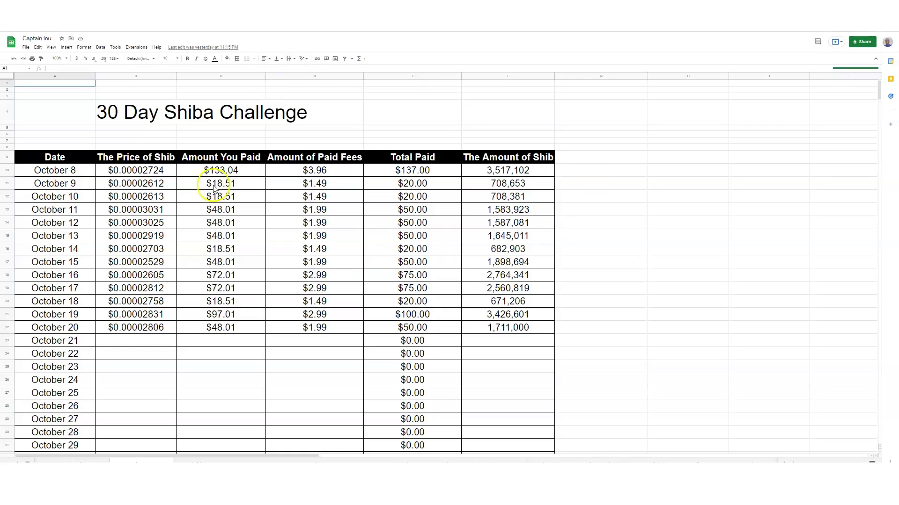
click(112, 342)
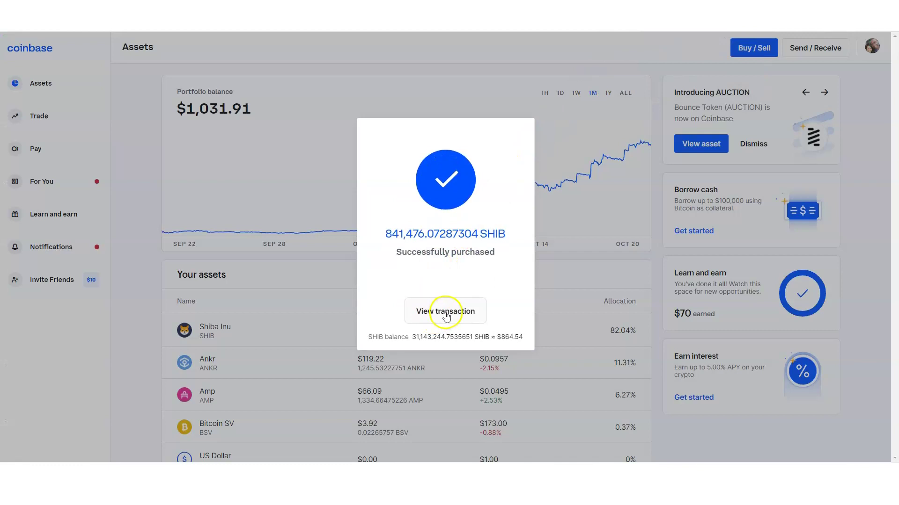
Open the Oct 21 Bought Shiba Inu details and copy the 841,476 SHIB amount
click(445, 313)
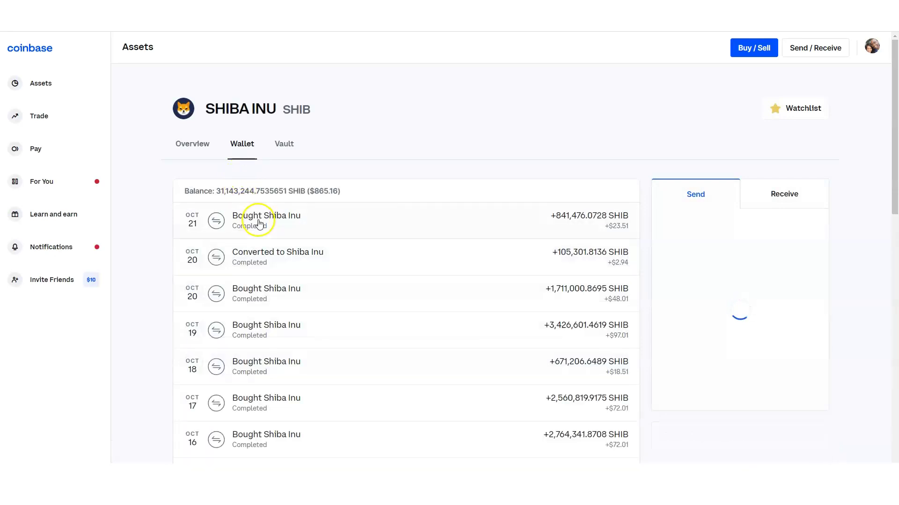
click(258, 222)
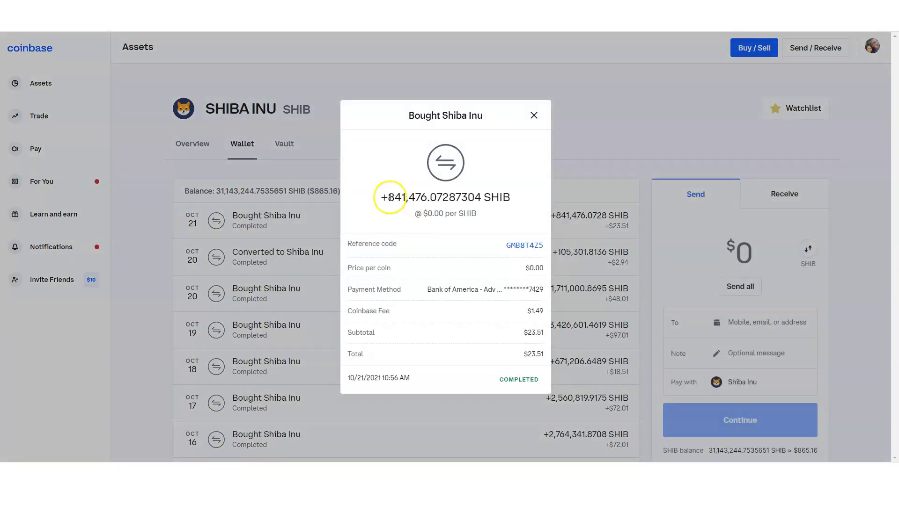
drag(388, 197, 420, 200)
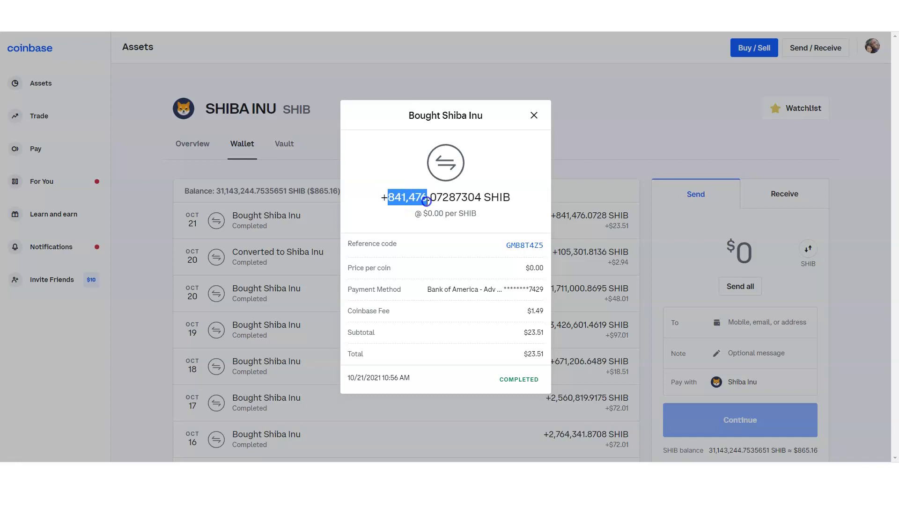
right_click(425, 201)
click(436, 202)
key(alt+Tab)
Paste 841,476 into October 21's Amount of Shib cell (F23)
click(497, 342)
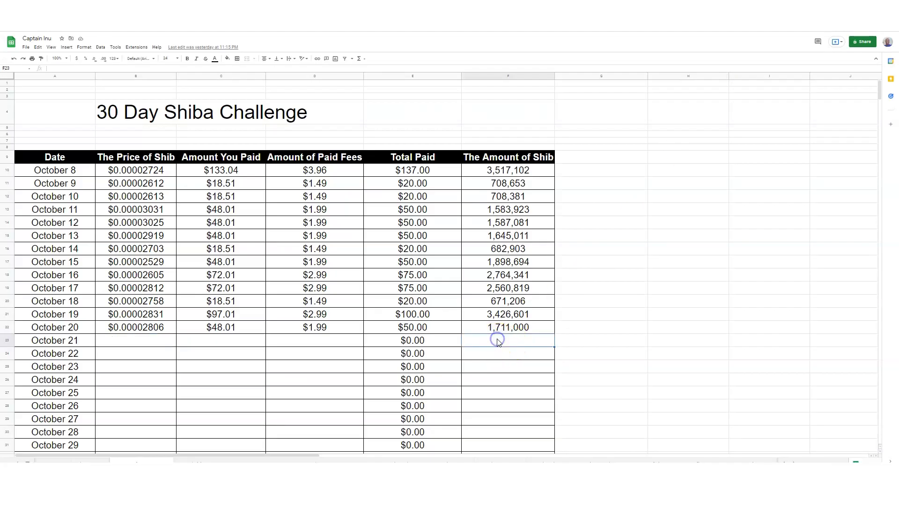
key(ctrl+v)
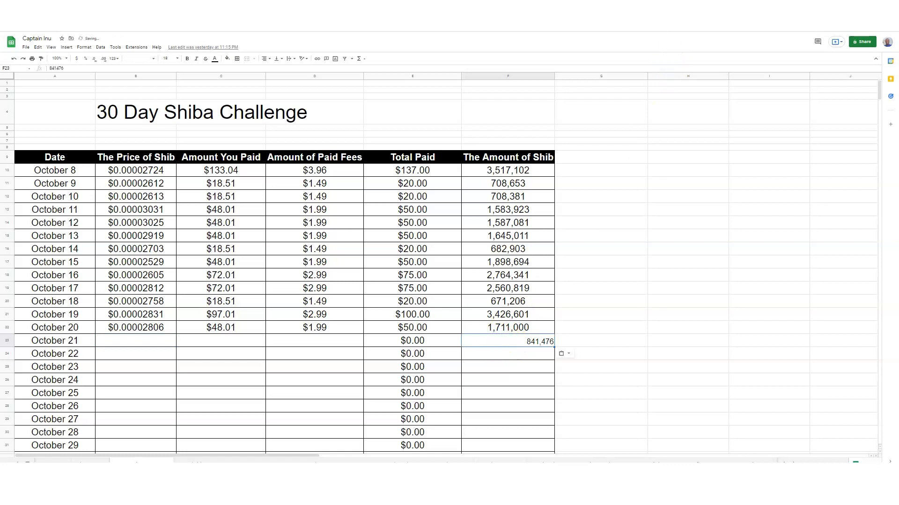
key(alt+Tab)
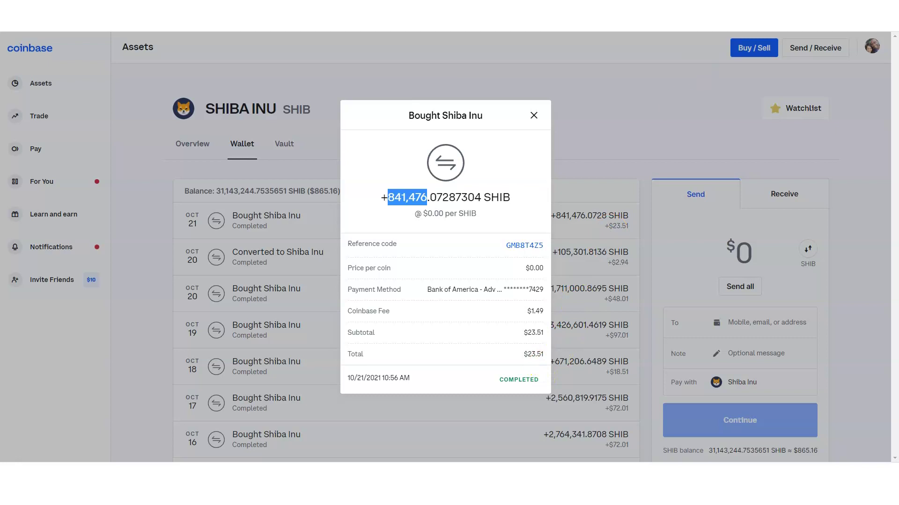
Reload the Shiba Inu wallet page and reopen the Oct 21 purchase details
click(533, 116)
right_click(585, 116)
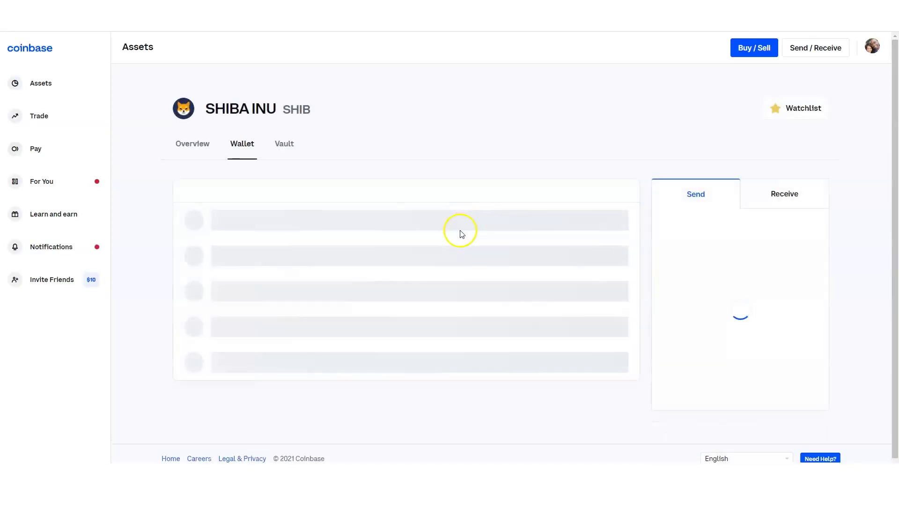
click(429, 215)
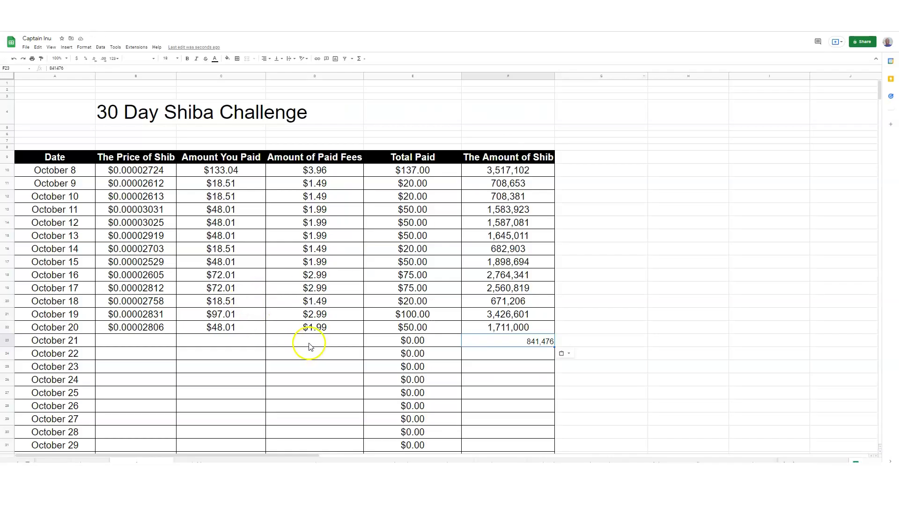
Enter the 1.49 fee in October 21's fee cell (D23)
click(311, 341)
text(1.49)
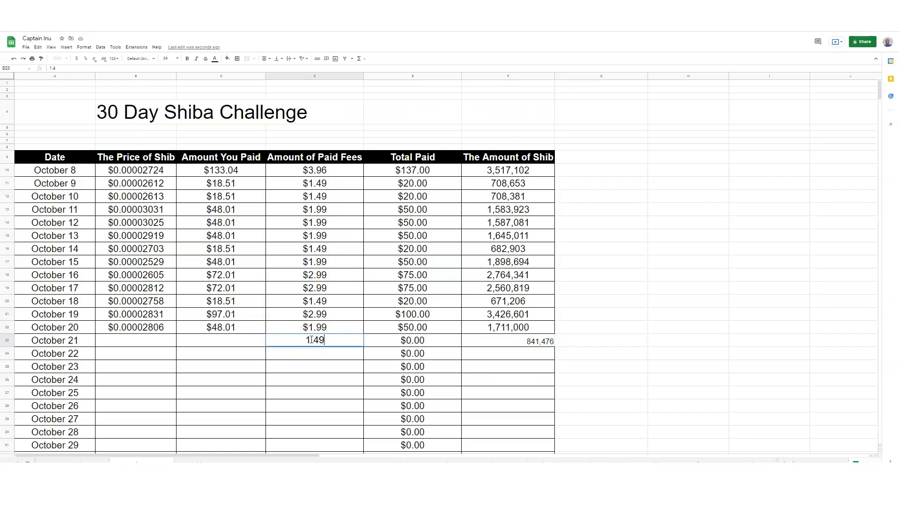
click(222, 341)
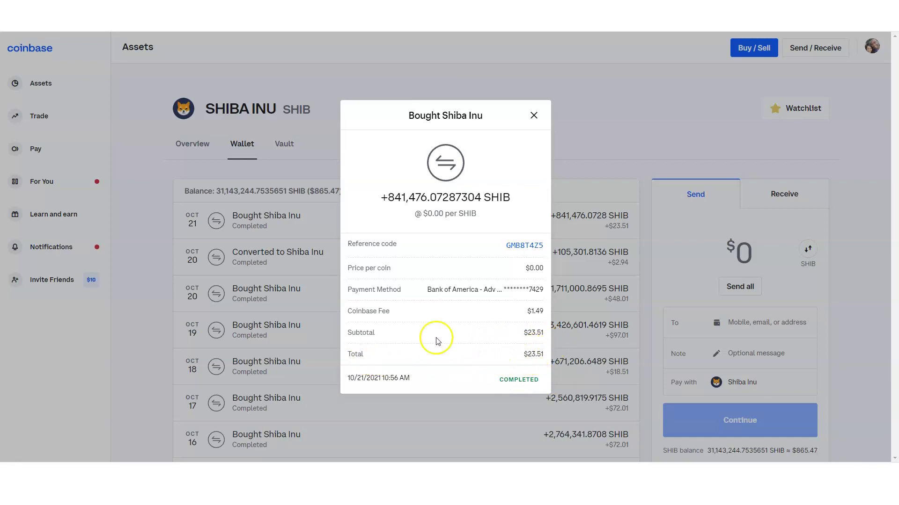
Check the Oct 20 transactions, then open the Oct 21 purchase showing $1.49 fee
click(667, 103)
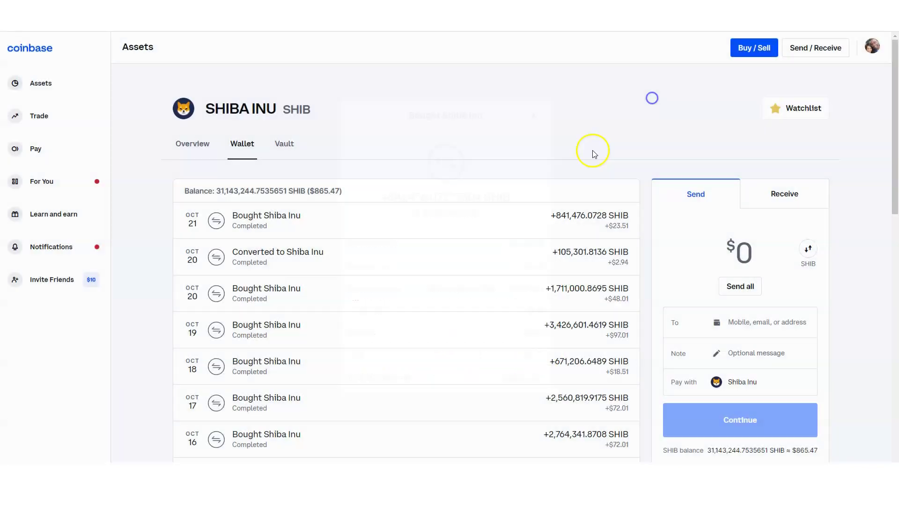
click(523, 264)
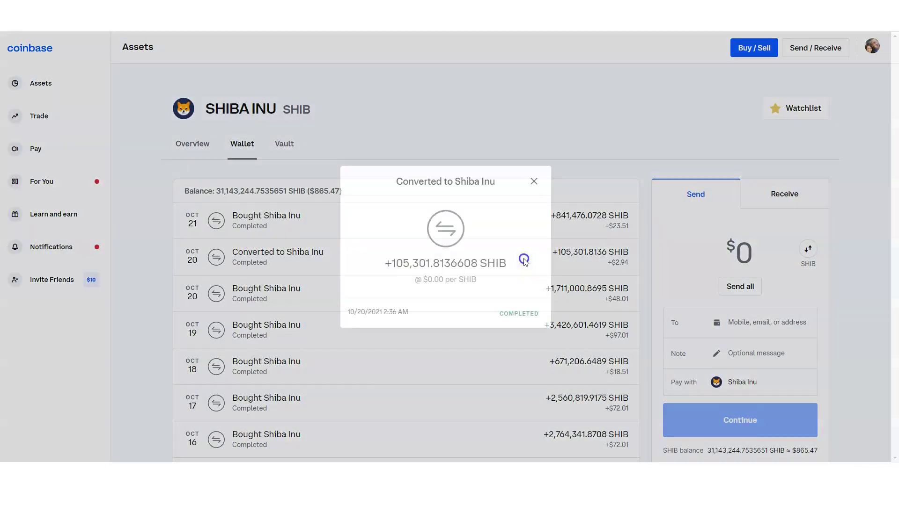
click(537, 181)
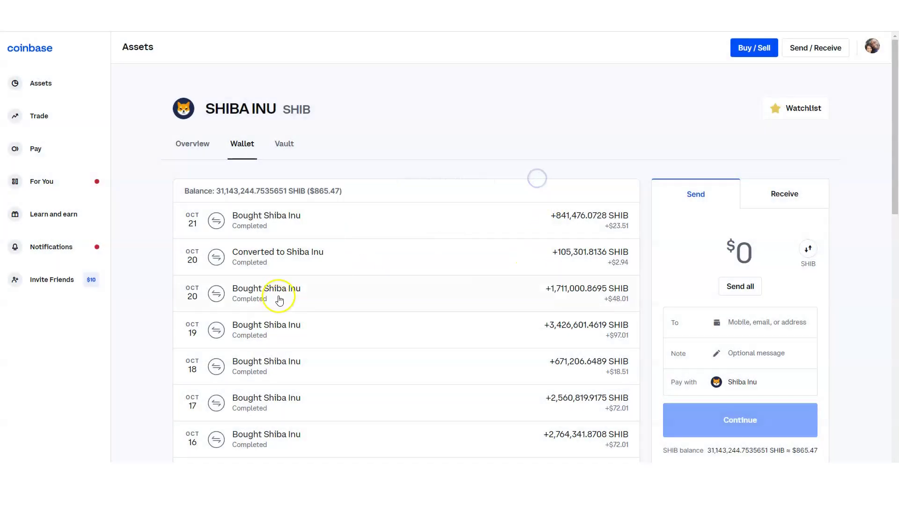
click(278, 294)
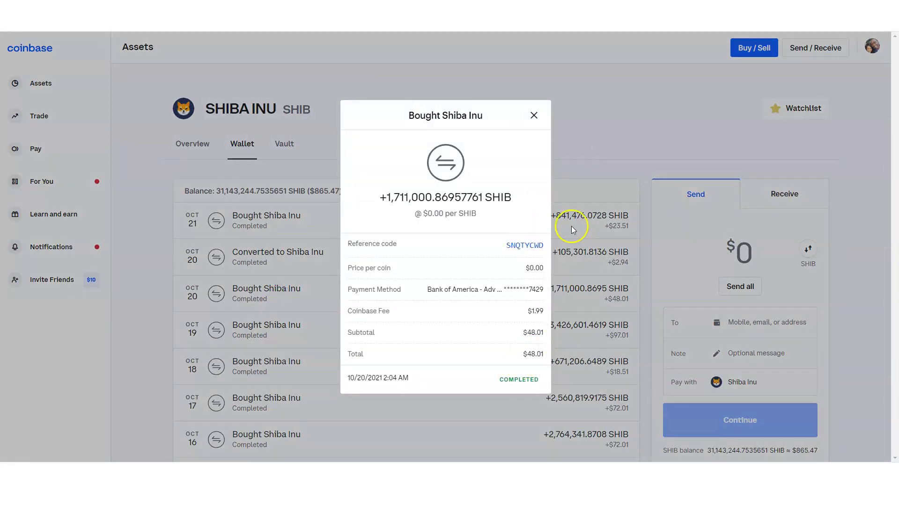
click(533, 115)
click(296, 220)
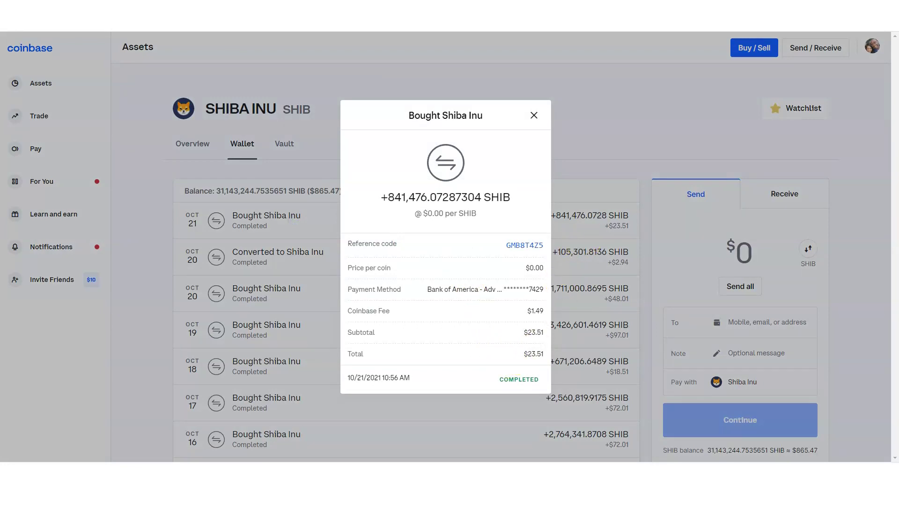
Enter 23.51 as October 21's amount paid and copy SHIB's $0.00002782 price
click(780, 18)
text(23.51)
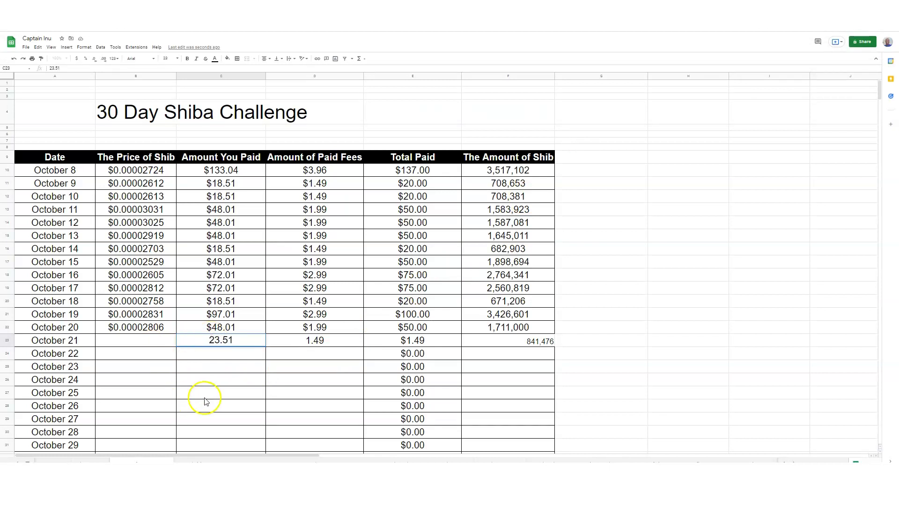
click(207, 400)
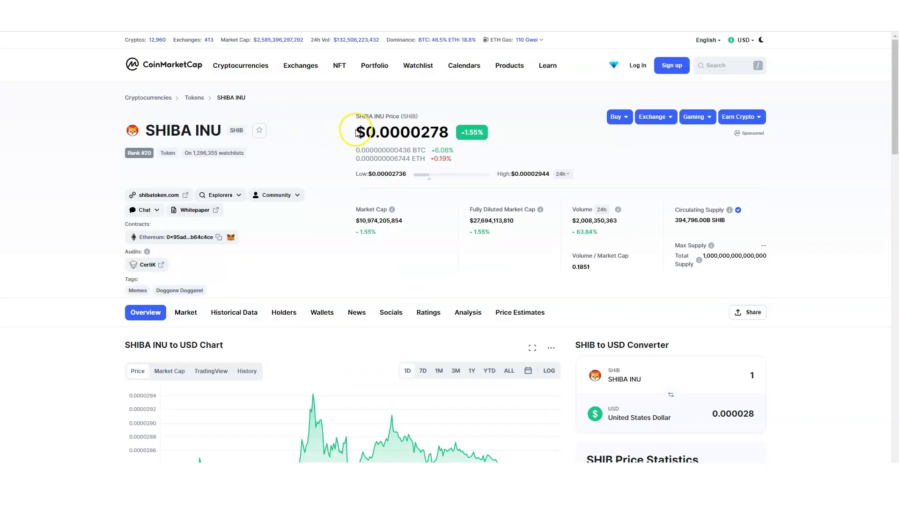
drag(356, 132, 447, 129)
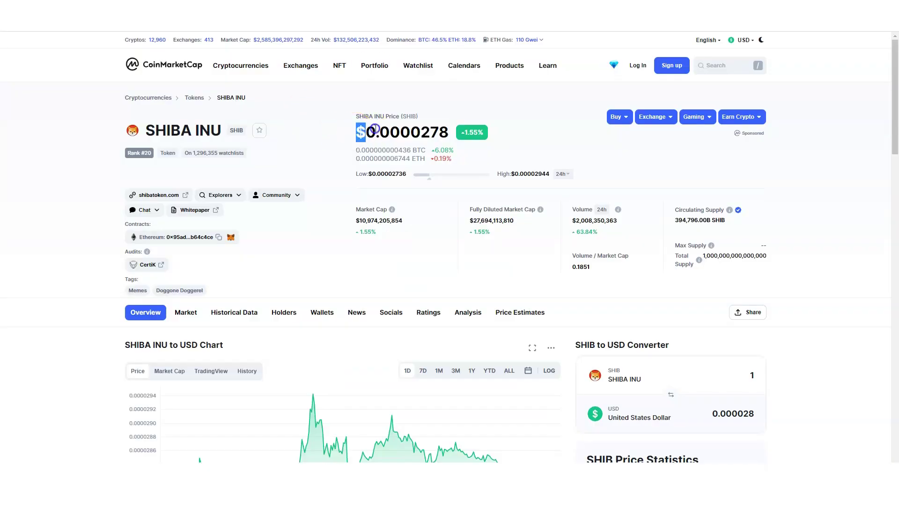
right_click(446, 129)
click(453, 136)
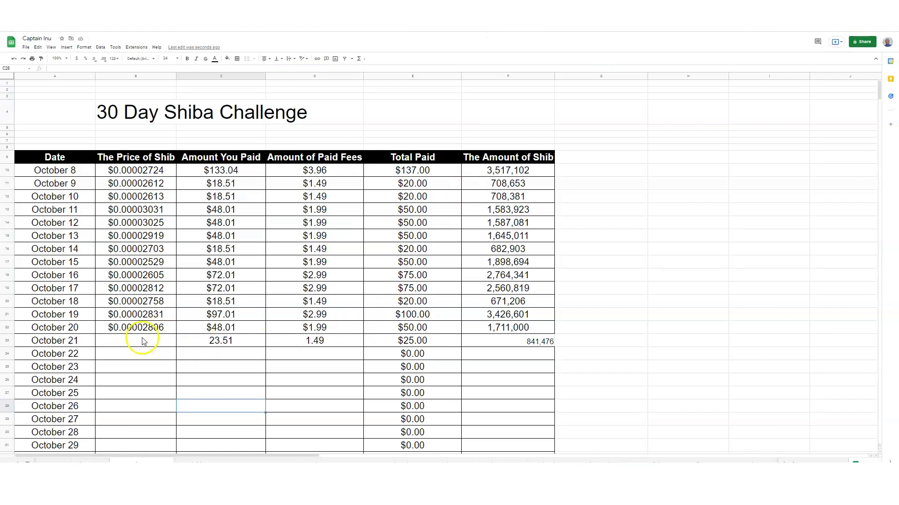
Paste the price into B23 and paint row 22's currency formatting onto B23:F23
click(140, 340)
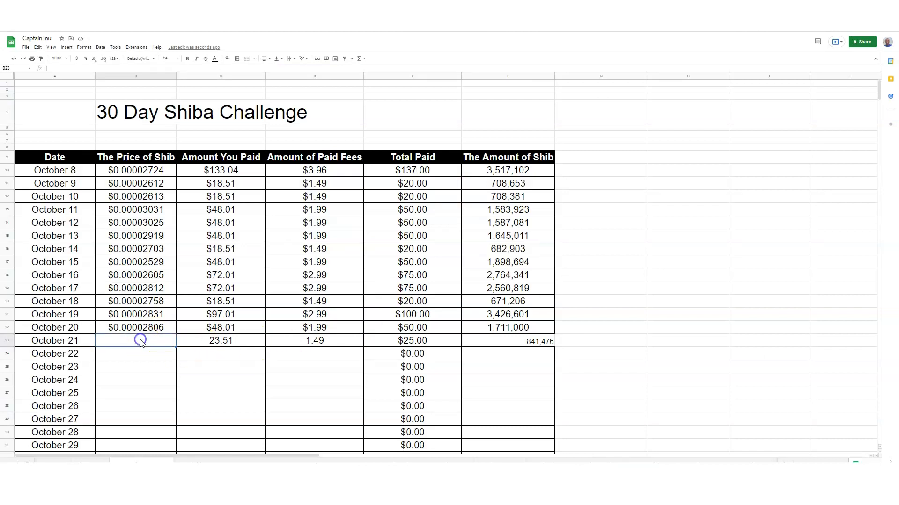
key(ctrl+v)
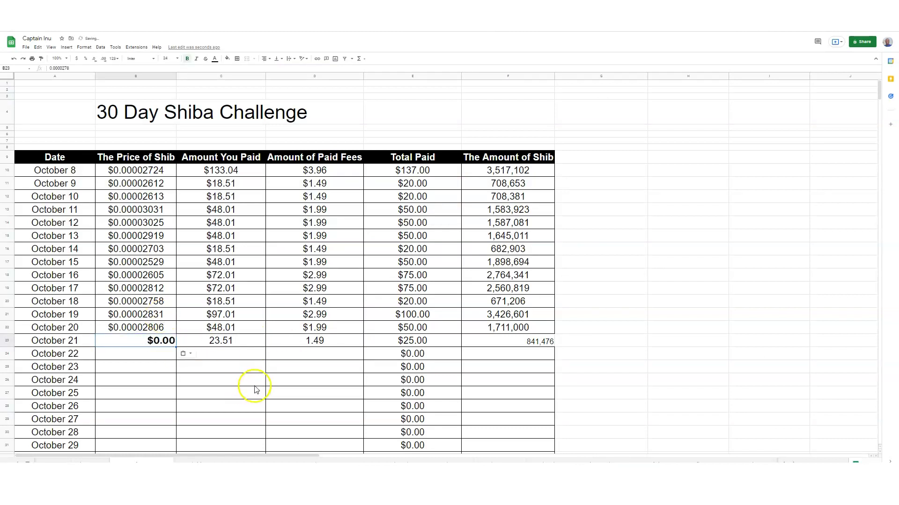
mouse_move(124, 326)
mouse_down()
mouse_move(450, 342)
mouse_move(512, 330)
mouse_up()
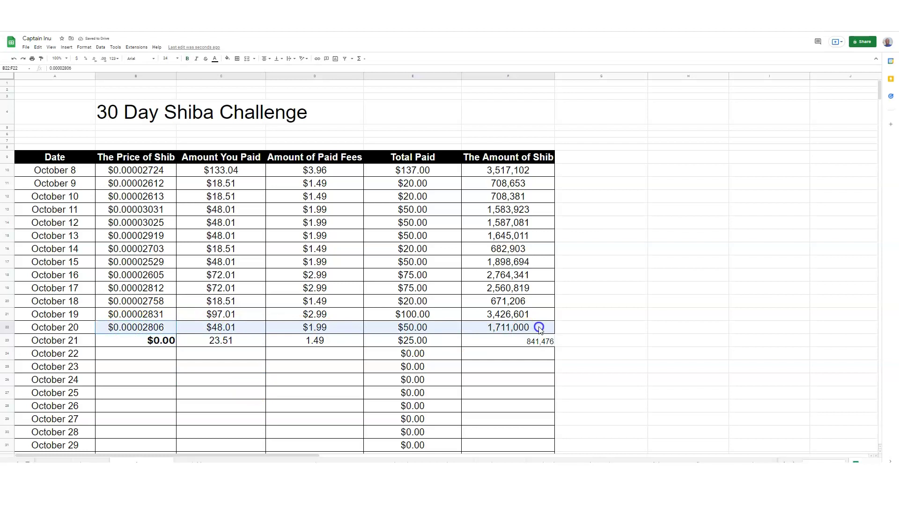
click(40, 58)
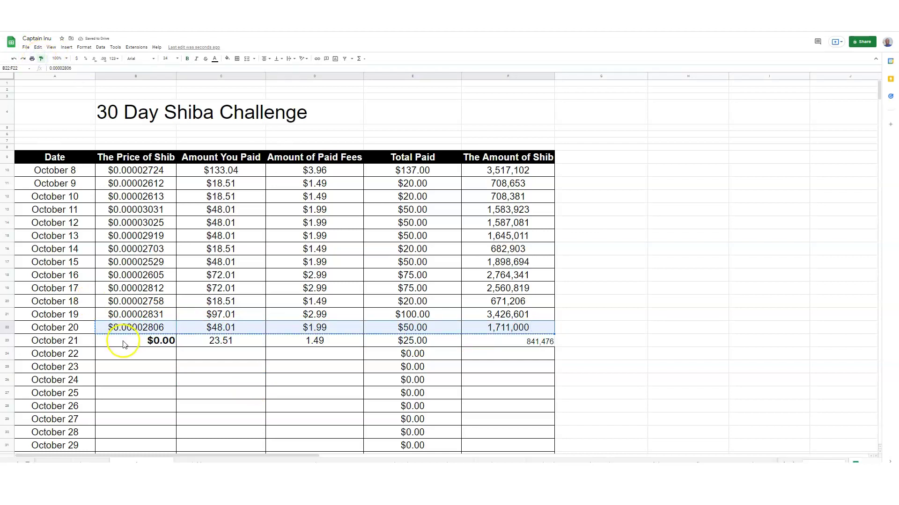
drag(124, 341, 540, 342)
click(518, 394)
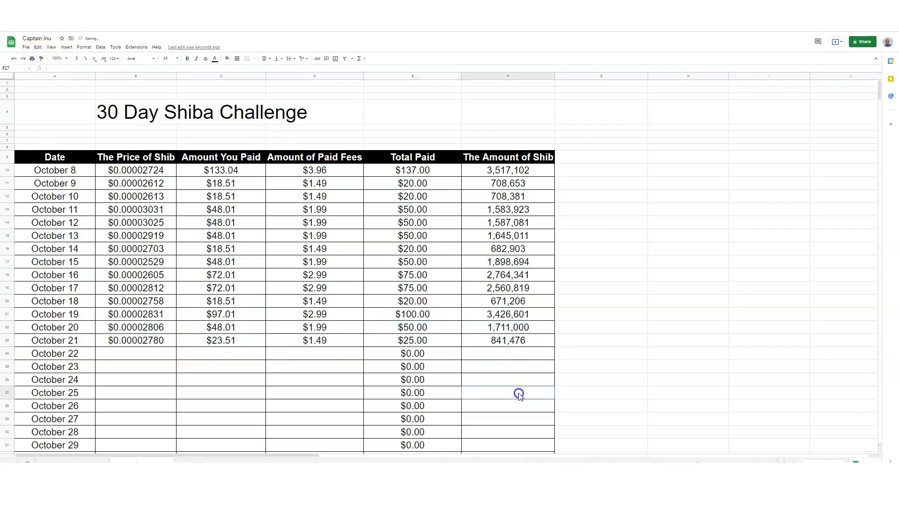
scroll(400, 301, down, 1)
scroll(402, 302, down, 5)
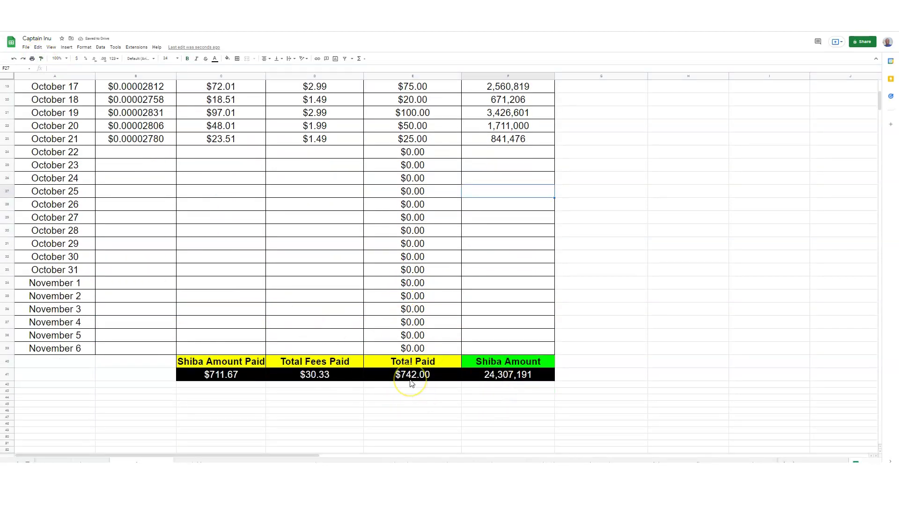
scroll(412, 341, up, 3)
scroll(421, 295, up, 3)
scroll(423, 266, down, 4)
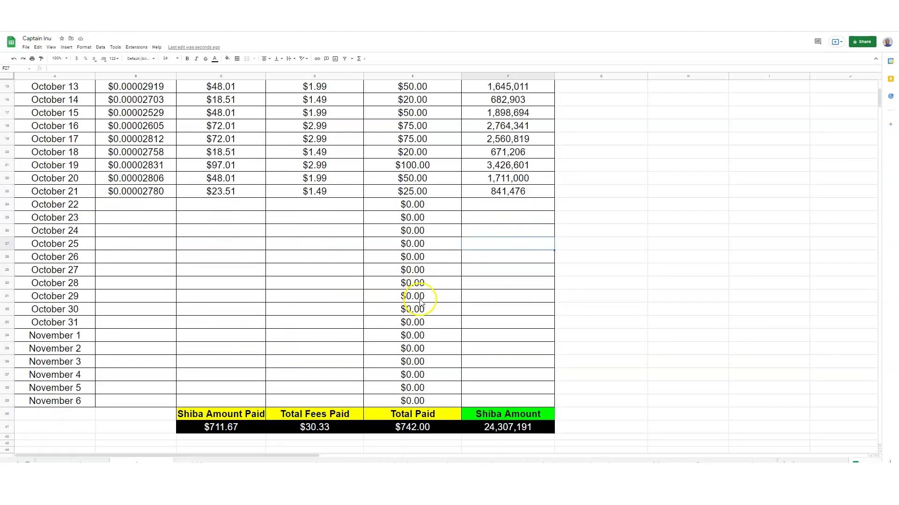
scroll(401, 301, down, 1)
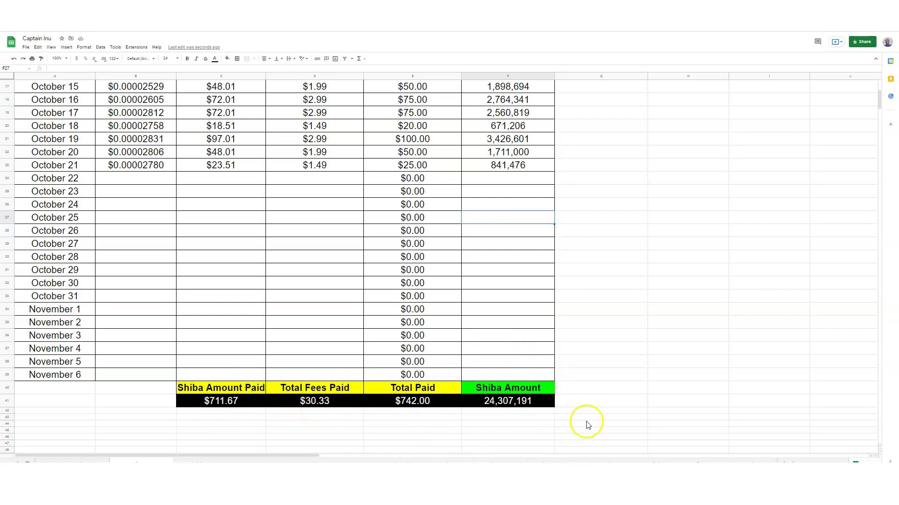
scroll(568, 324, up, 1)
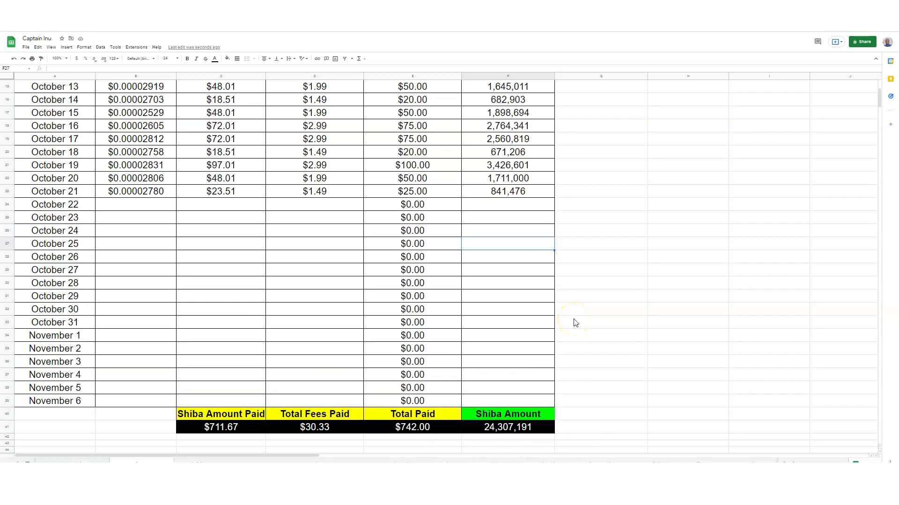
scroll(568, 323, up, 4)
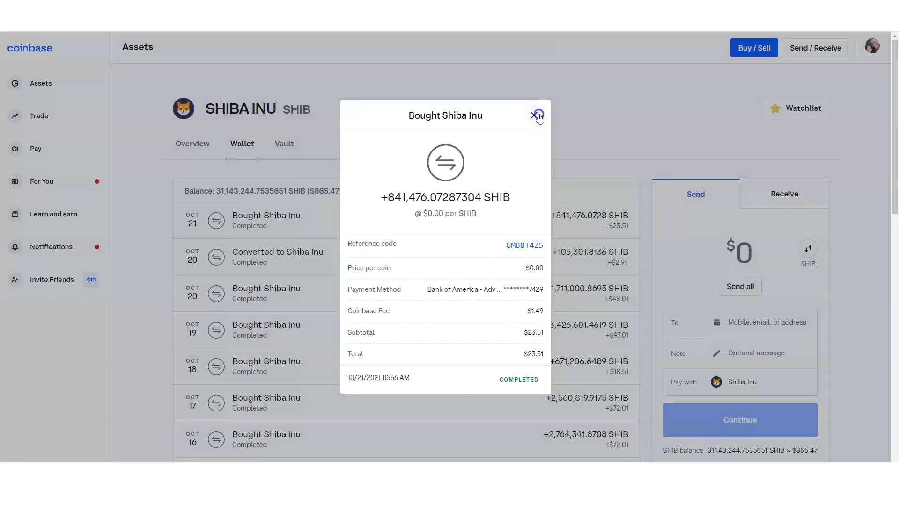
Close the SHIB transaction details and review the wallet's daily buys back to October 8
click(538, 115)
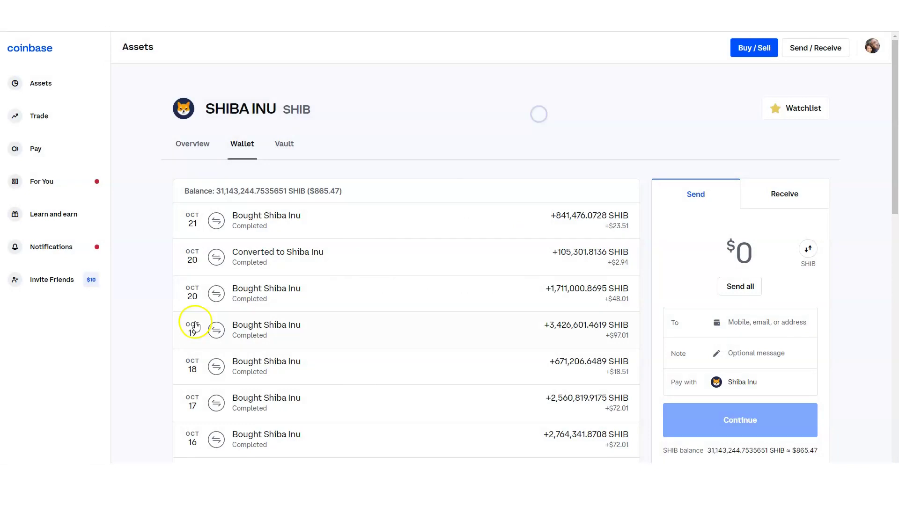
scroll(165, 224, down, 2)
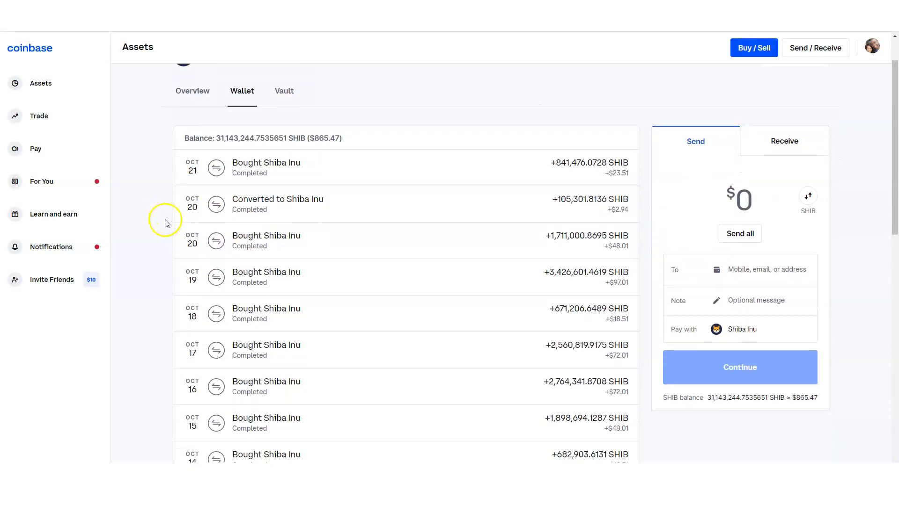
scroll(166, 224, down, 1)
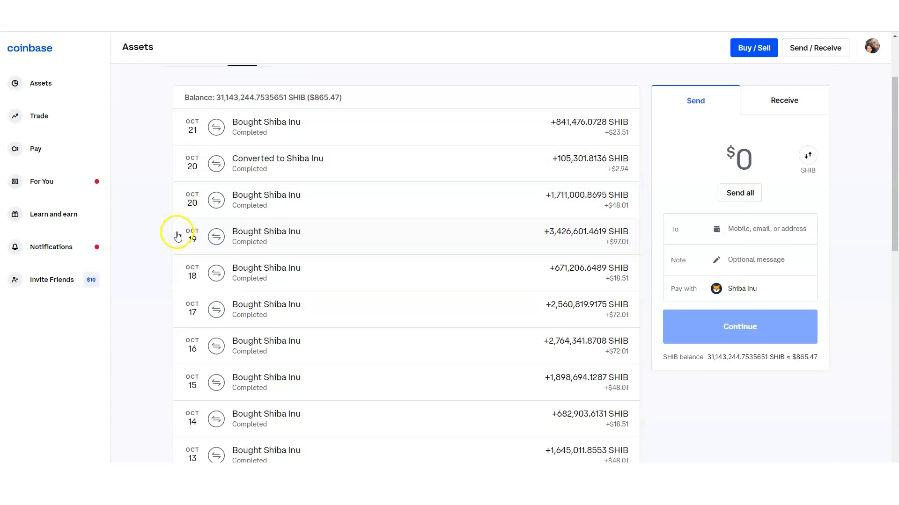
scroll(166, 238, down, 1)
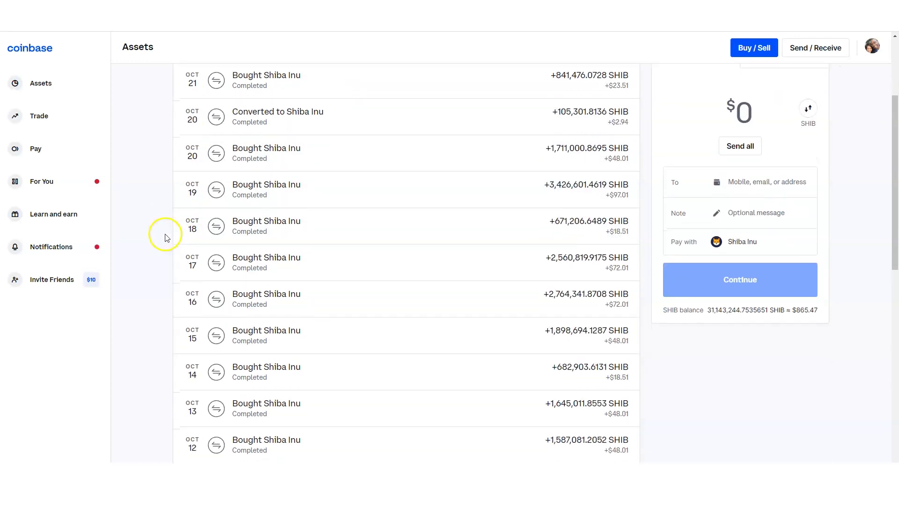
scroll(166, 238, down, 1)
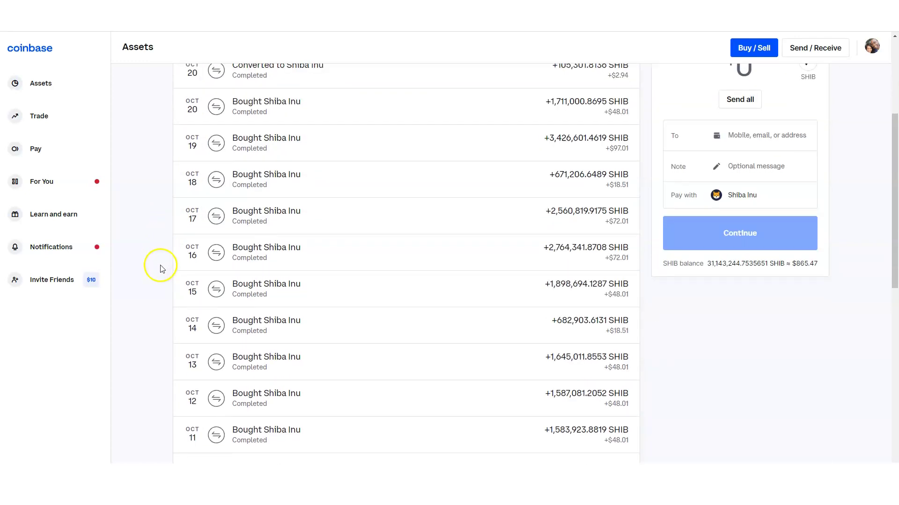
scroll(161, 269, down, 1)
scroll(160, 269, down, 1)
scroll(161, 269, down, 1)
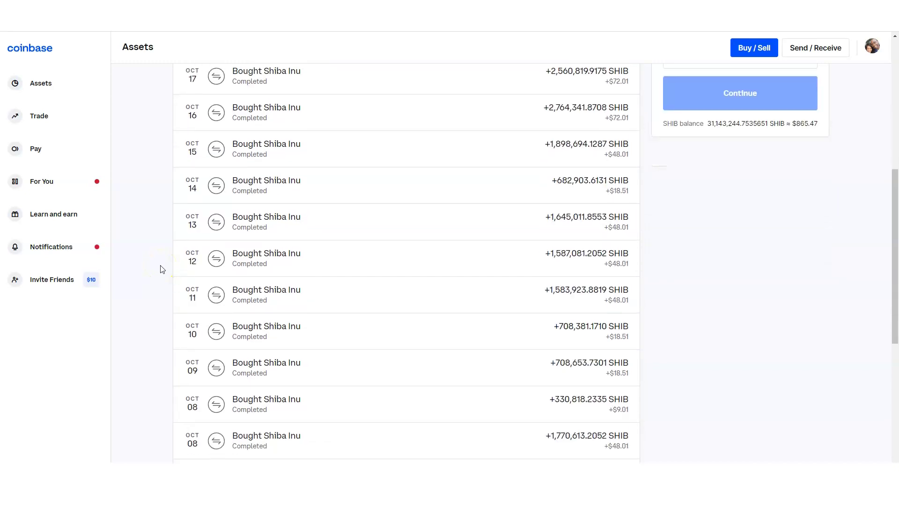
scroll(160, 269, down, 1)
click(167, 279)
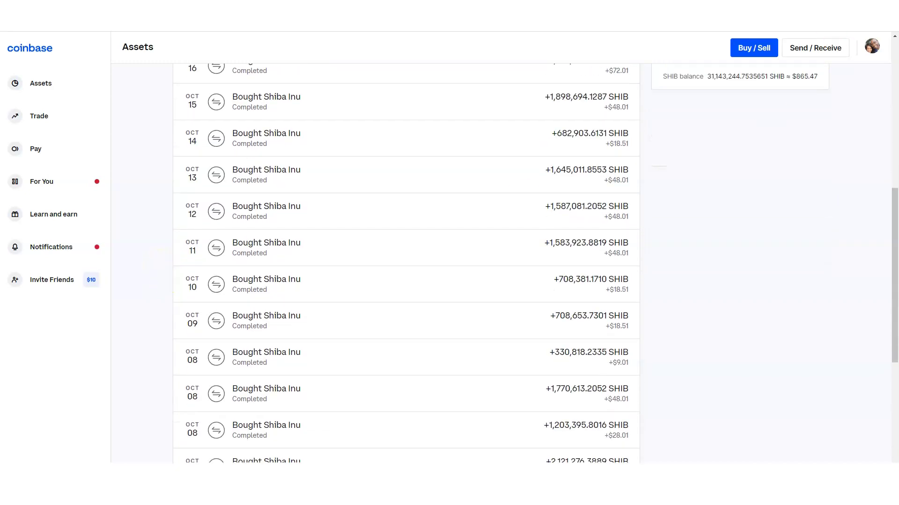